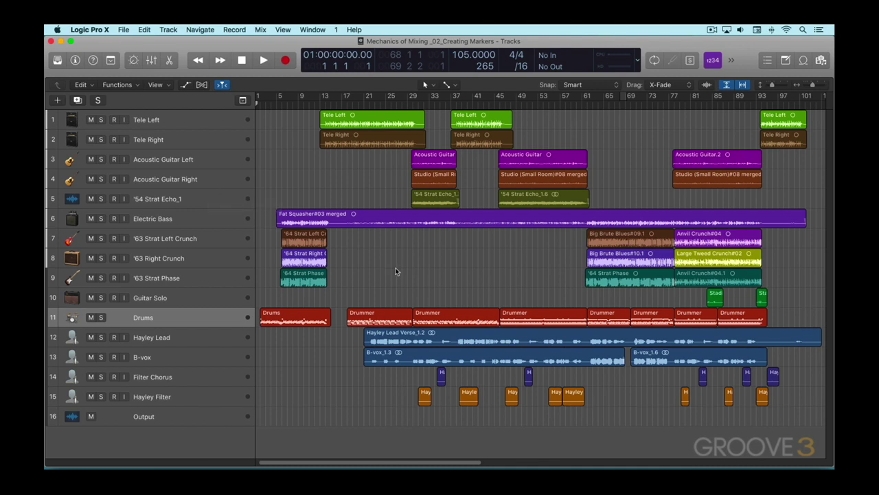
- Open the mixer, enlarge it to review the channel strips from faders up to input settings, and close it
key(x)
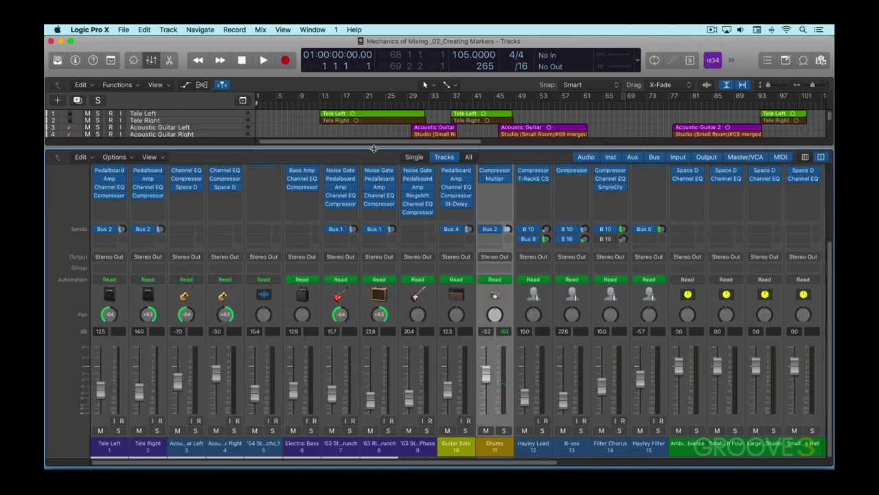
drag(373, 142, 377, 84)
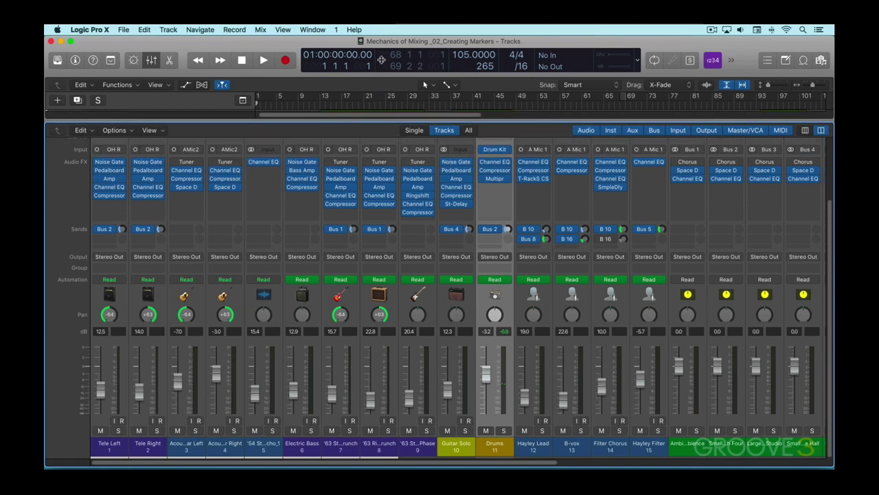
scroll(204, 307, up, 3)
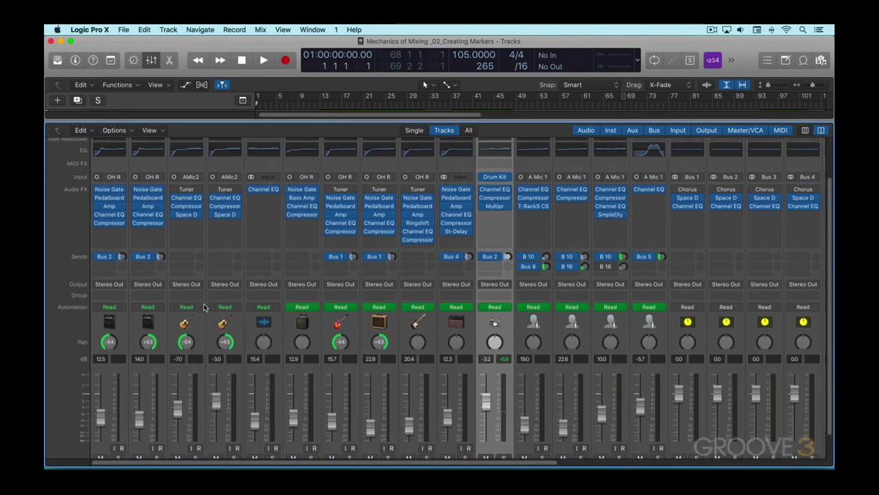
scroll(203, 307, up, 1)
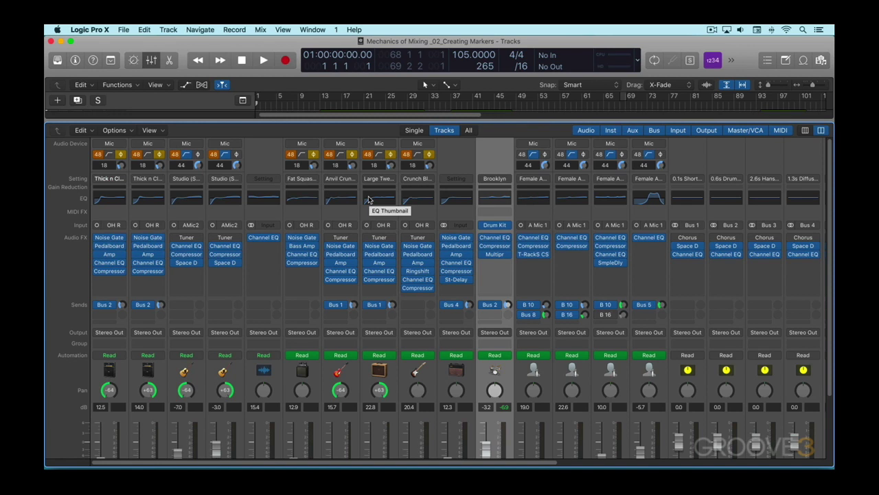
key(x)
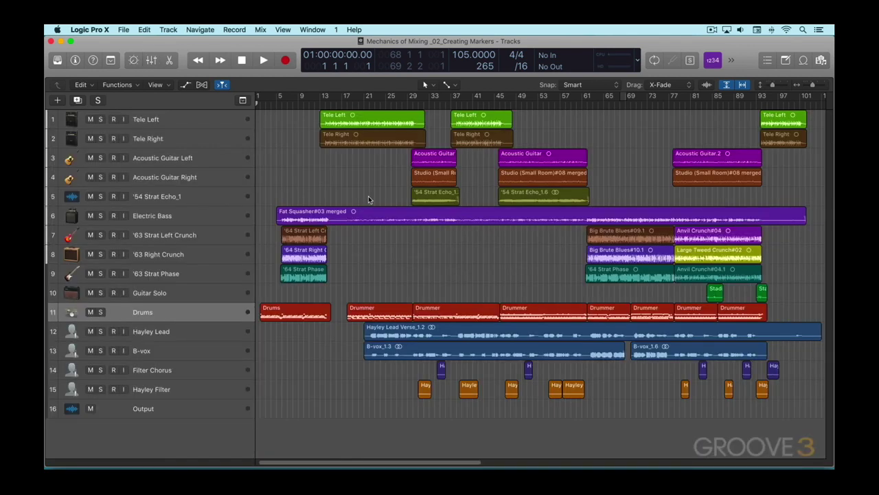
- Show track automation, review the volume and pan curves down to the Output track, and hide automation again
key(a)
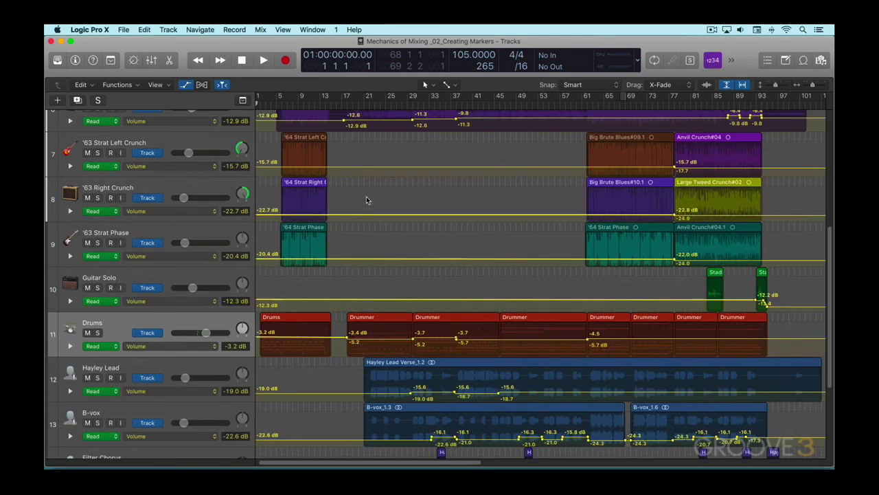
scroll(443, 374, down, 2)
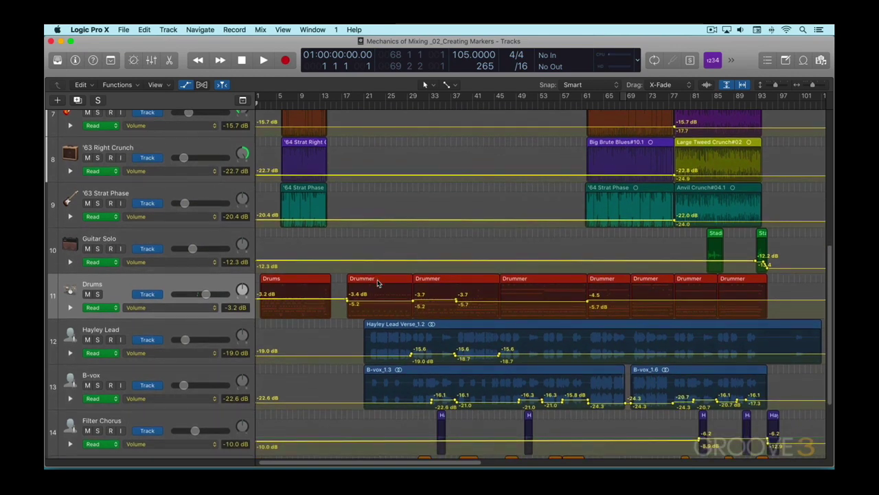
scroll(488, 346, down, 7)
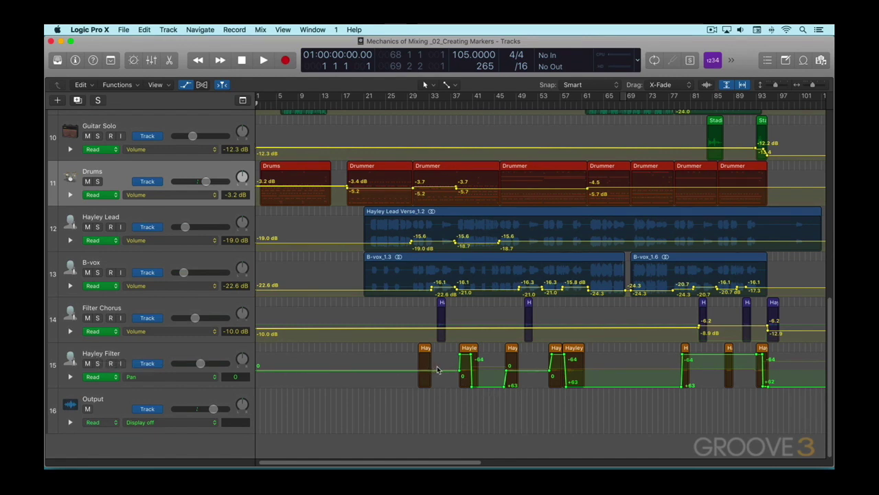
key(a)
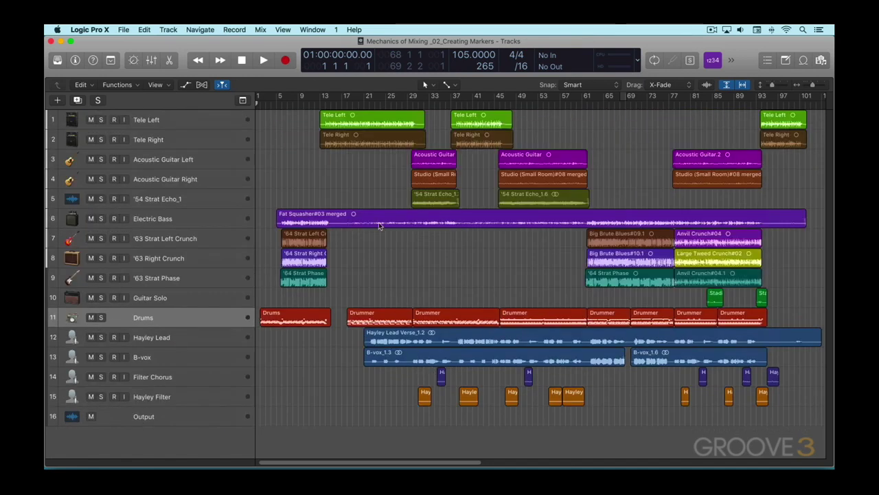
- Zoom in on the song's opening, hide the control bar, and display the global Marker track at an enlarged height
key(super+Right)
key(super+Right)
key(super+Right)
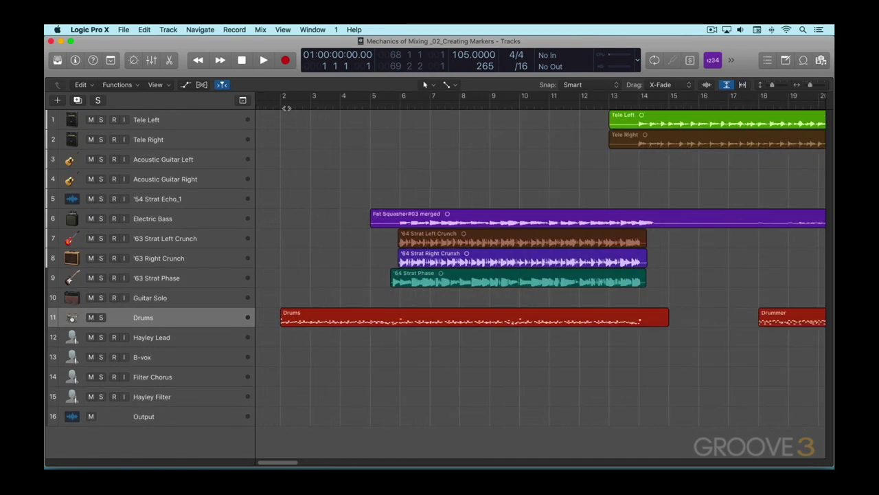
key(ctrl+alt+super+t)
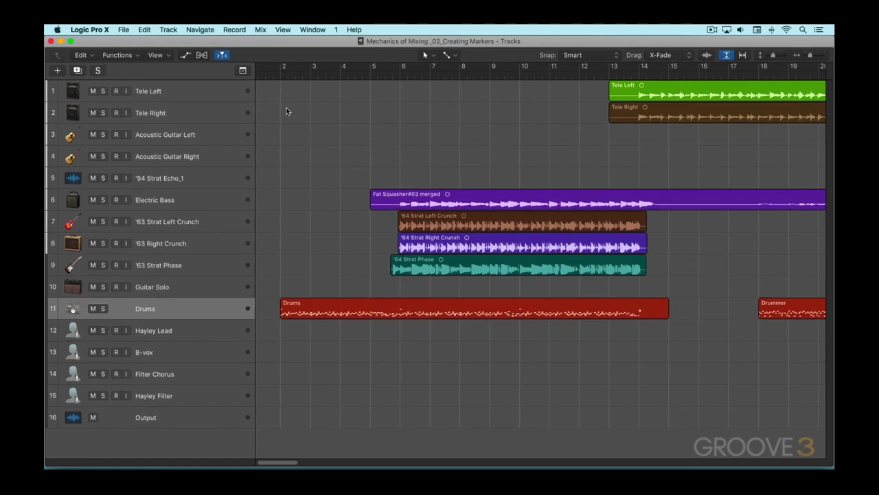
key(g)
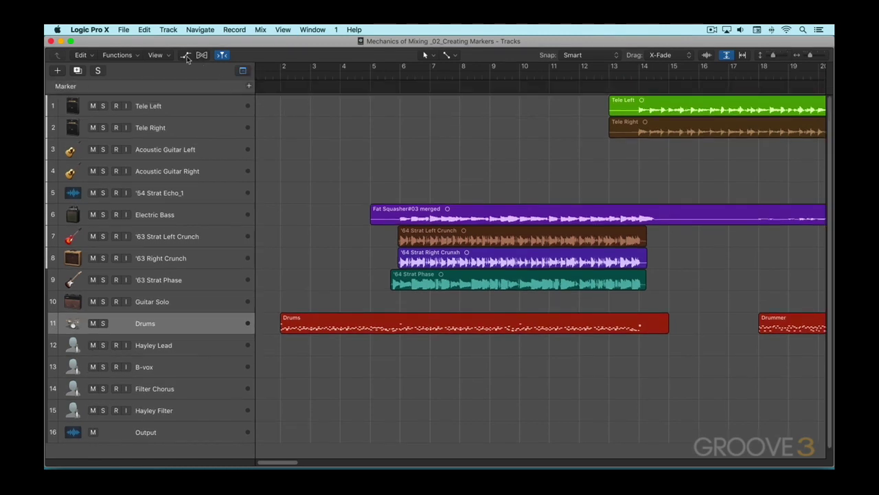
drag(238, 92, 235, 118)
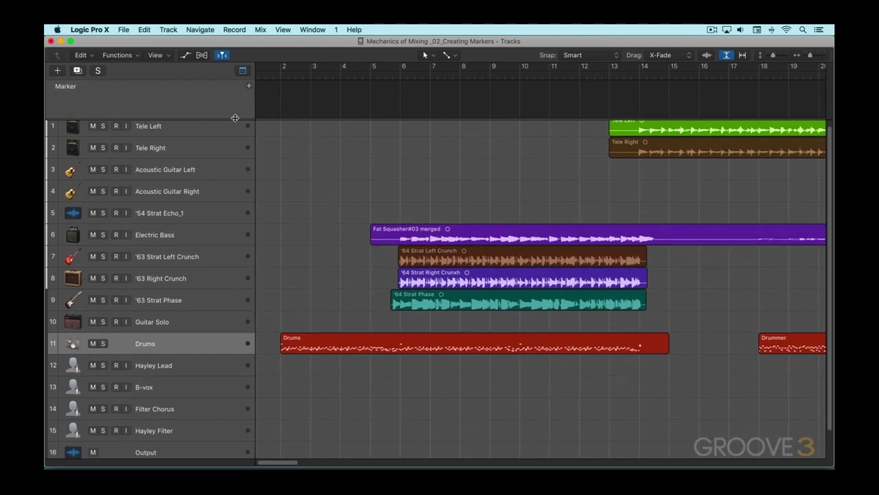
- Create a marker at bar 2, name it Intro, and colour it bright yellow from the colour palette
key(alt+c)
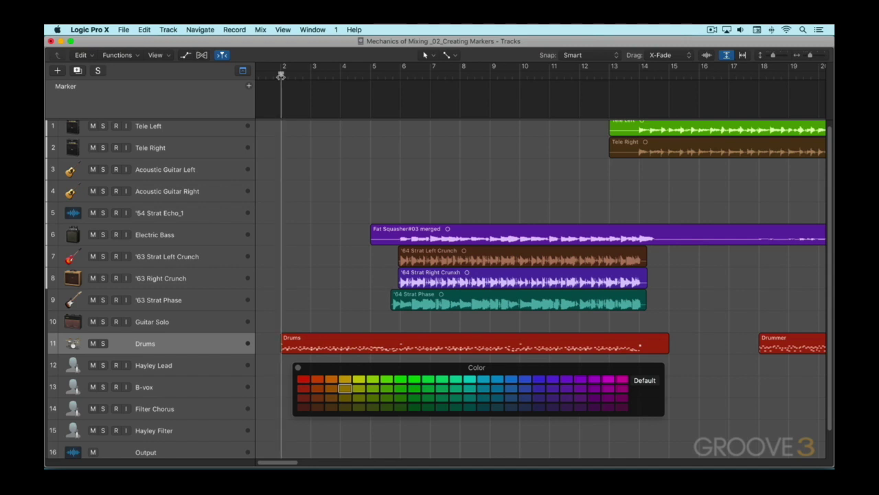
key(alt+apostrophe)
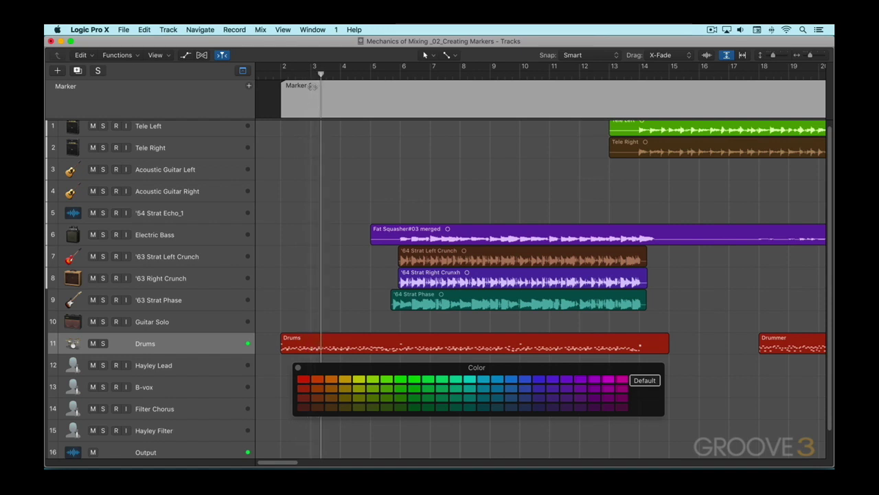
double_click(301, 86)
text(Intro)
key(Return)
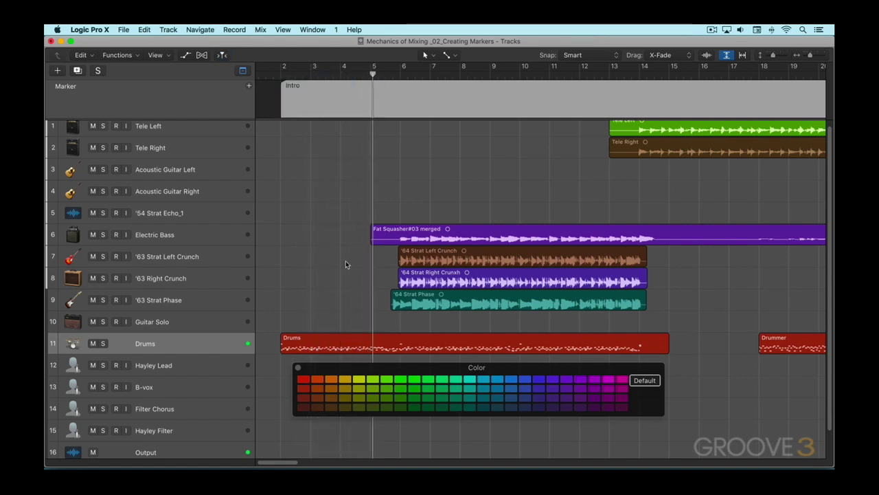
click(359, 378)
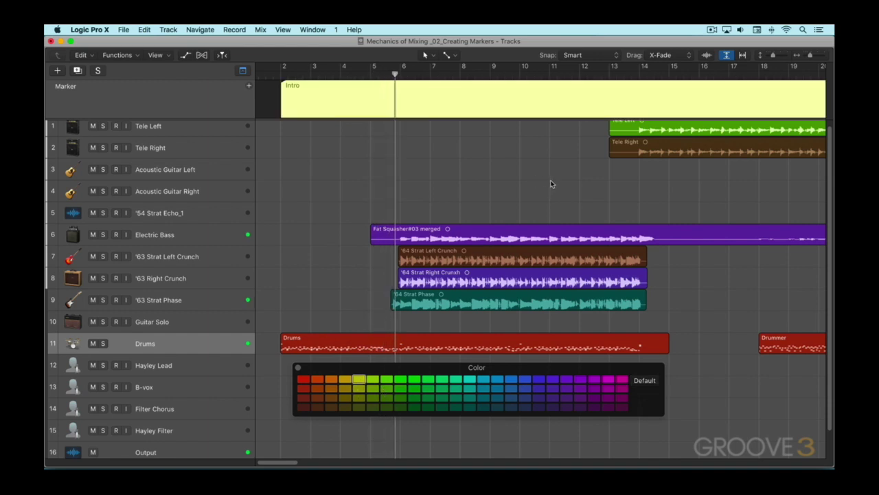
- Create a marker at bar 22, name it First Verse, colour it light blue, and move the colour palette lower
scroll(551, 184, right, 10)
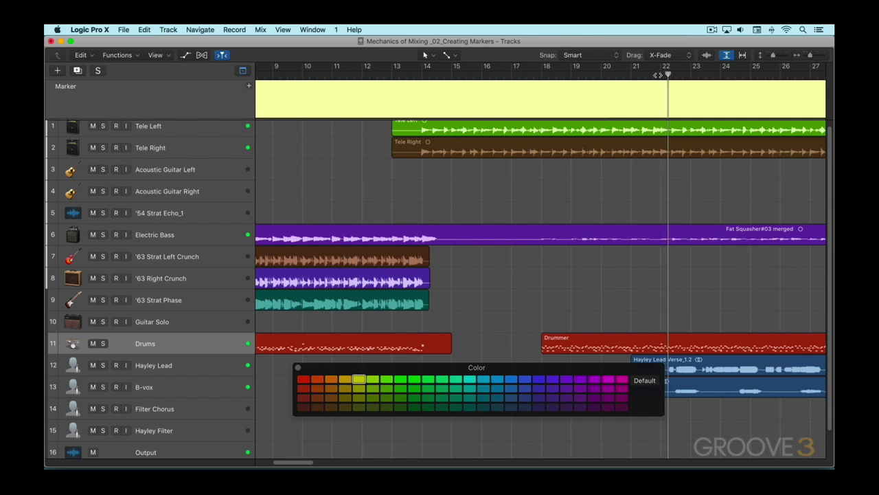
key(alt+apostrophe)
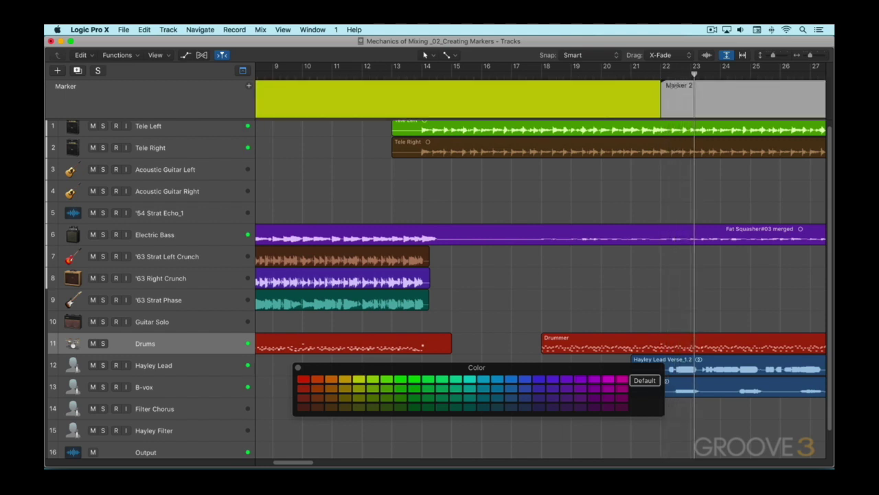
double_click(672, 85)
text(First Verse)
key(Return)
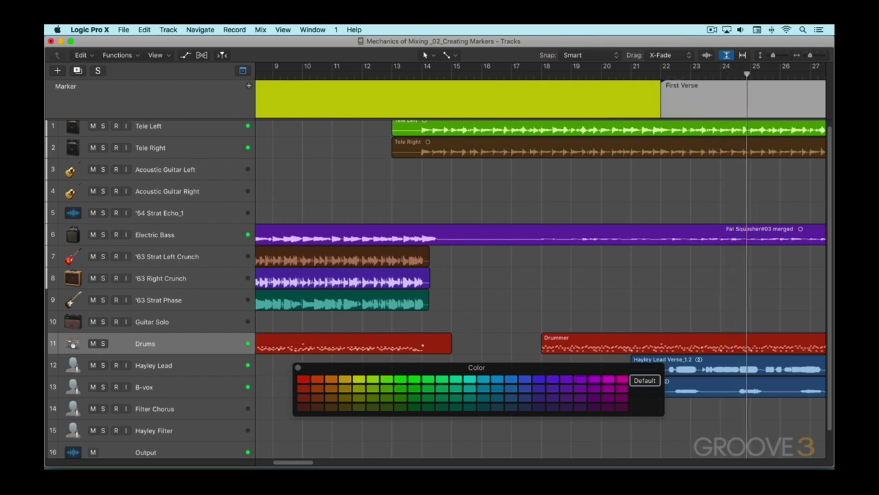
click(484, 379)
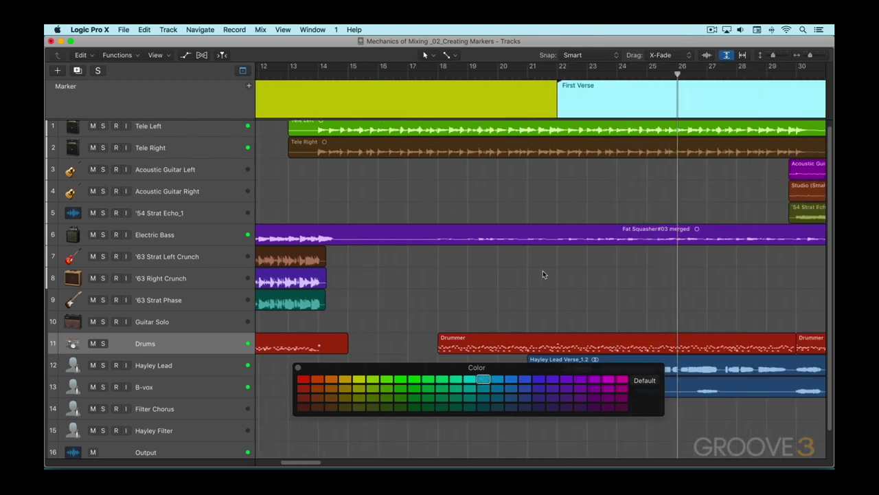
drag(433, 373, 400, 411)
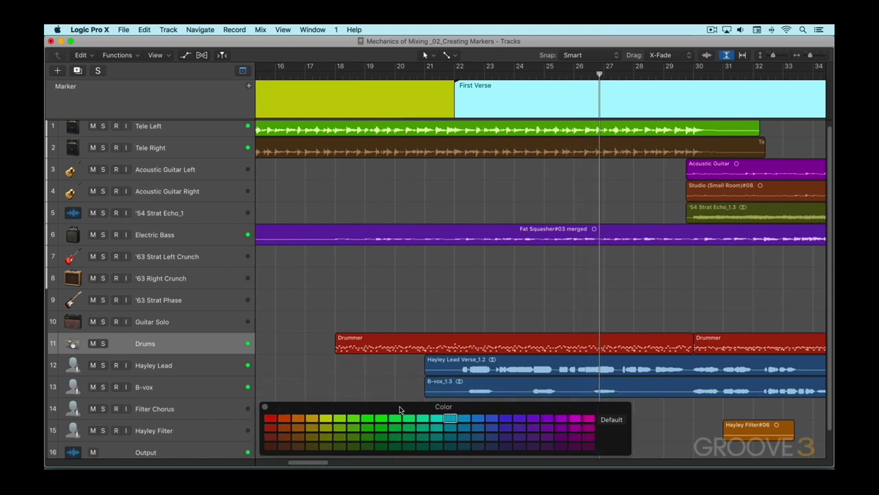
click(516, 187)
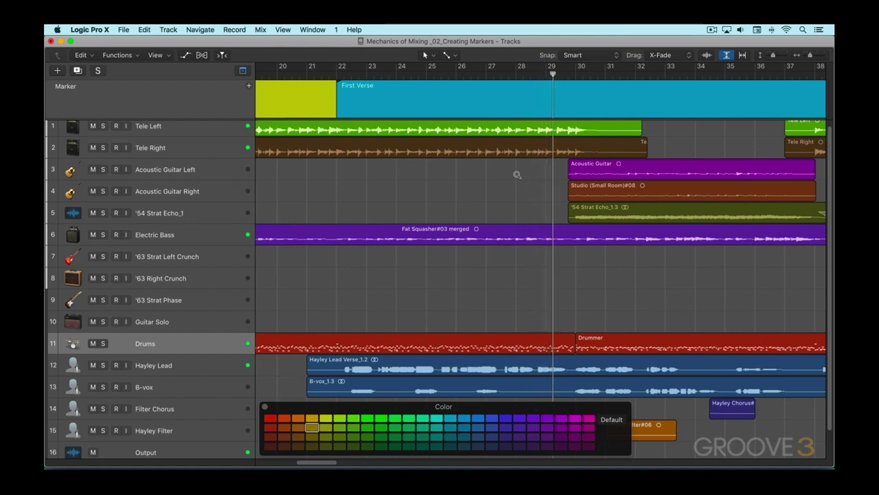
- Create a marker at bar 30, name it First Chorus, colour it dark olive brown, and deselect it
key(alt+apostrophe)
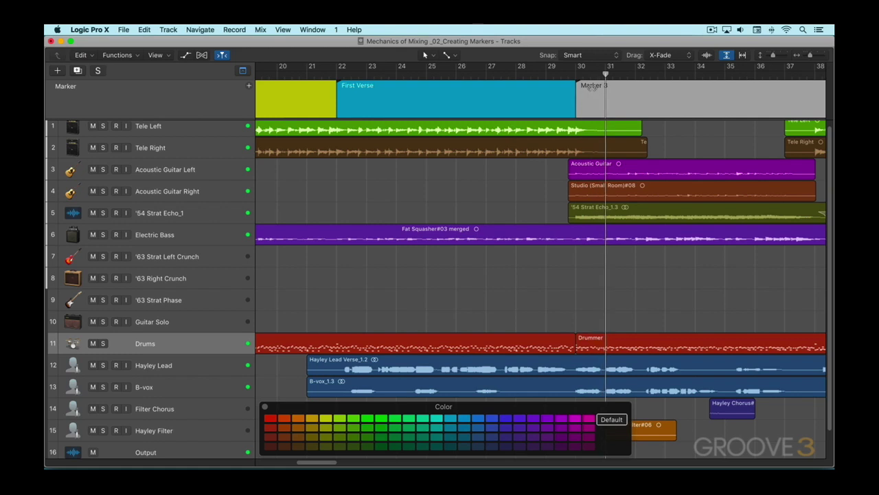
double_click(603, 88)
text(F)
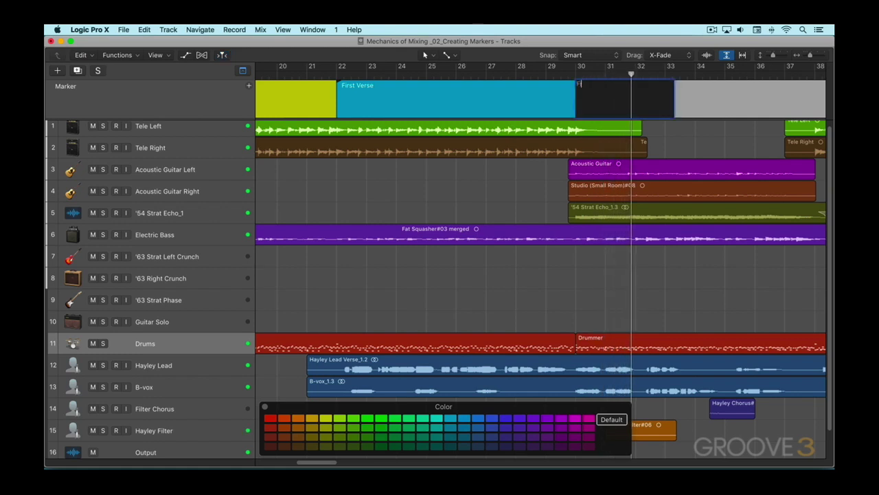
text(irst Chorus)
key(Return)
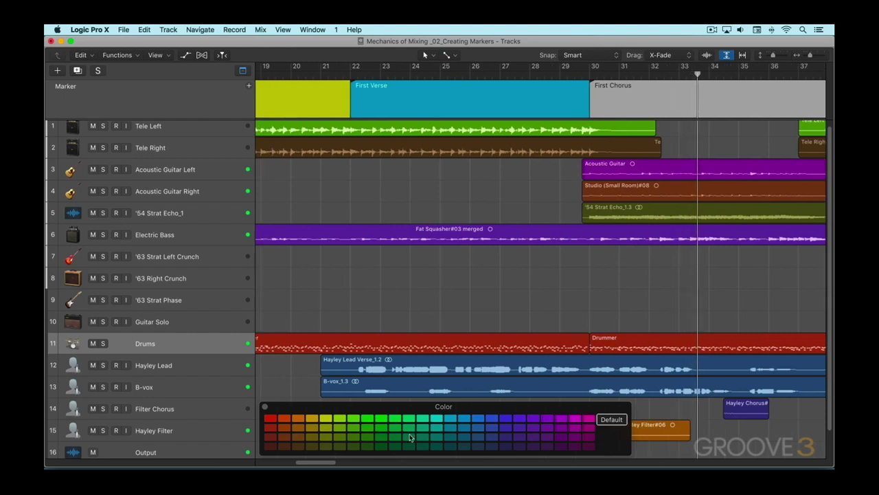
click(311, 447)
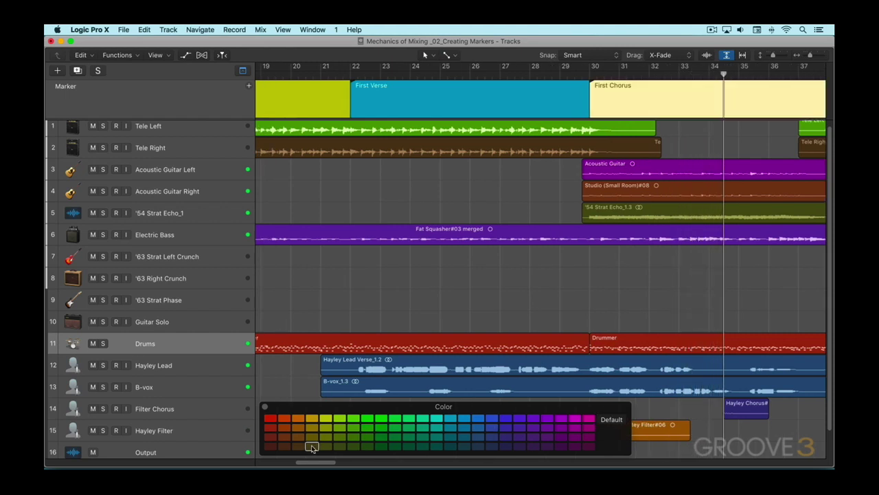
click(700, 138)
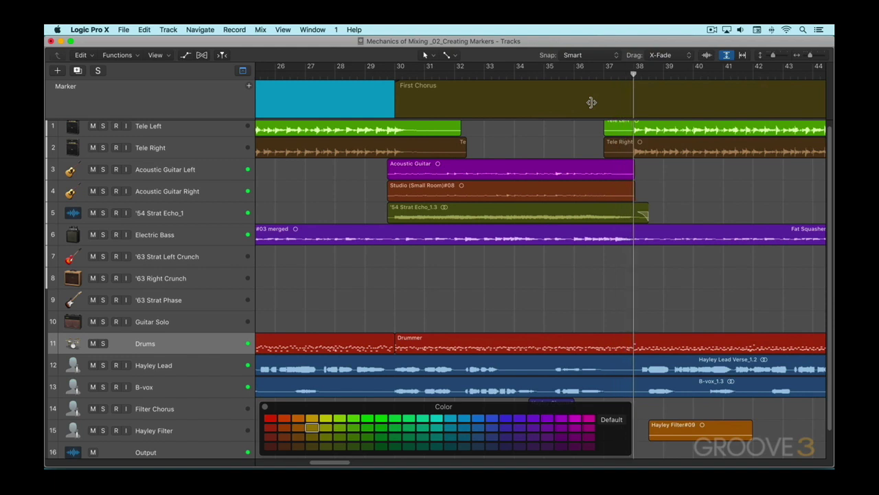
- Create a marker at bar 38, name it Second Verse, and colour it reddish brown
key(alt+apostrophe)
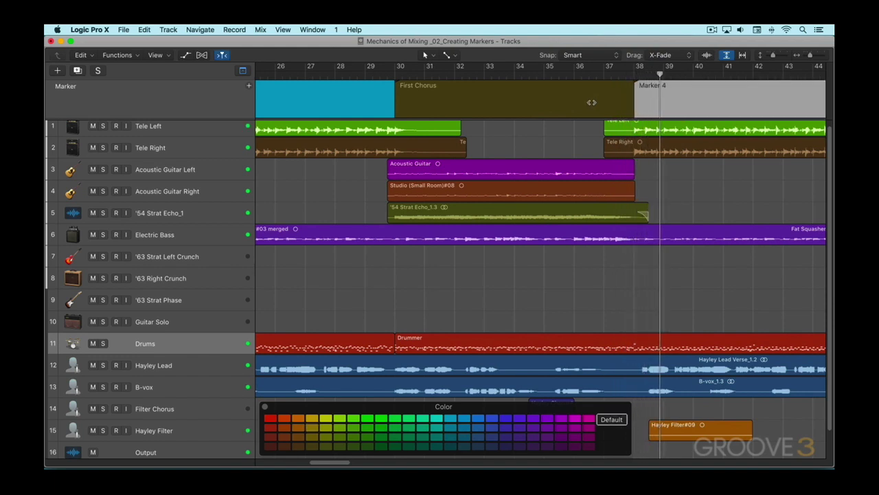
double_click(659, 84)
text(Secon)
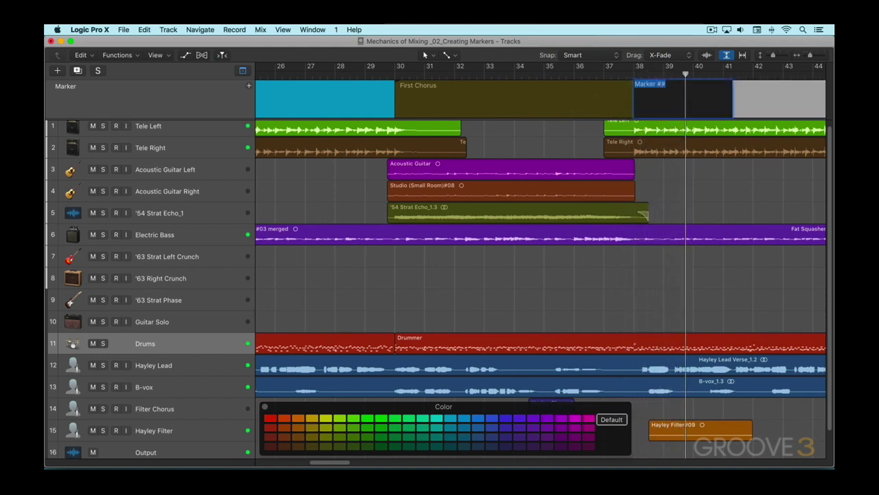
text(d Verse)
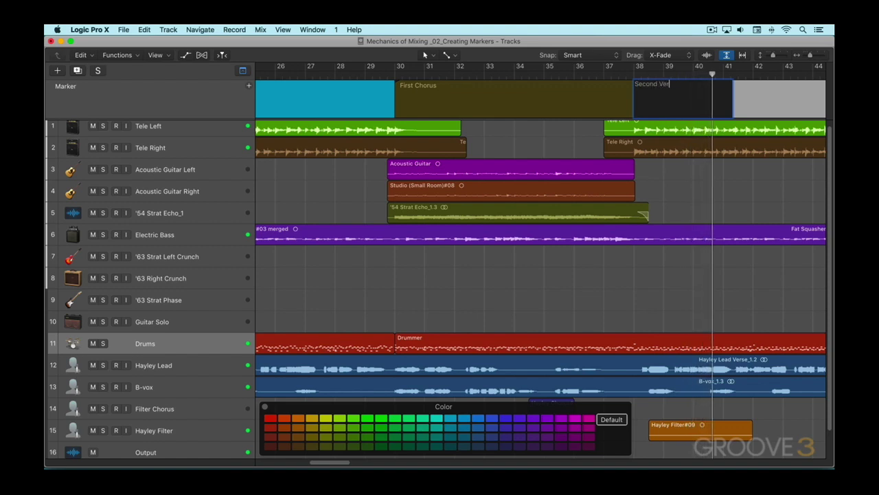
key(Return)
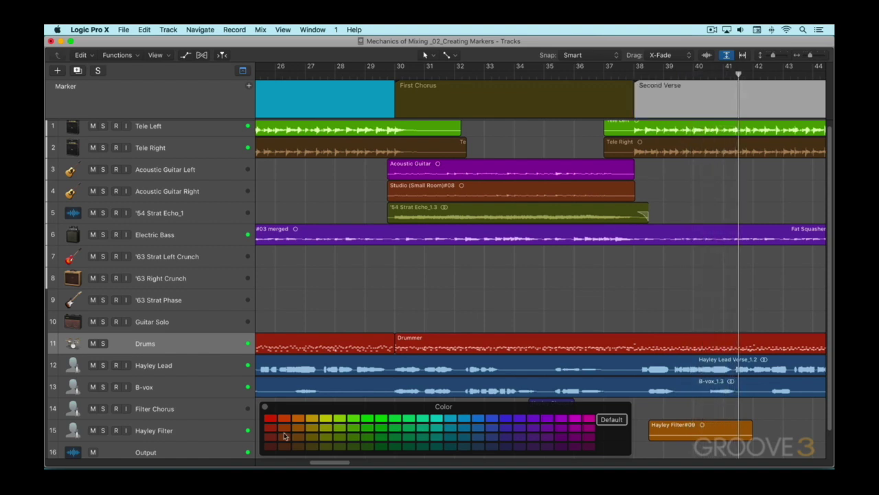
click(284, 438)
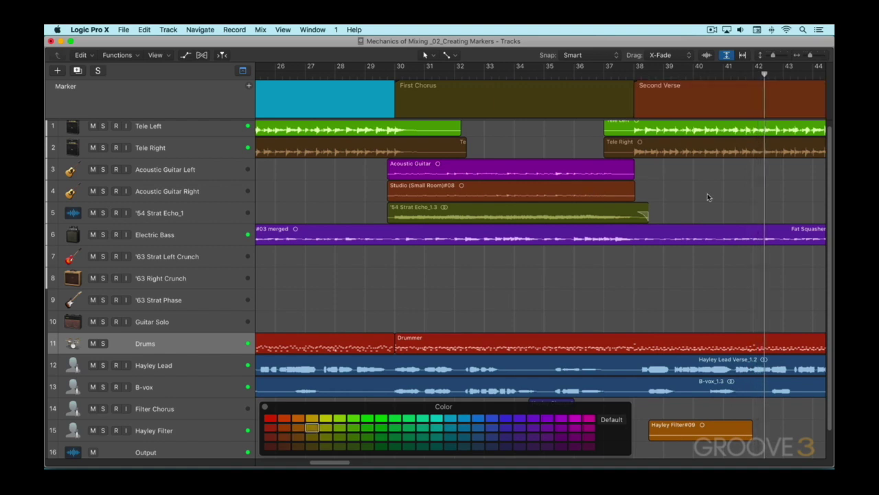
- Recolour the Second Verse marker dark blue and deselect it
click(670, 96)
click(506, 445)
click(680, 186)
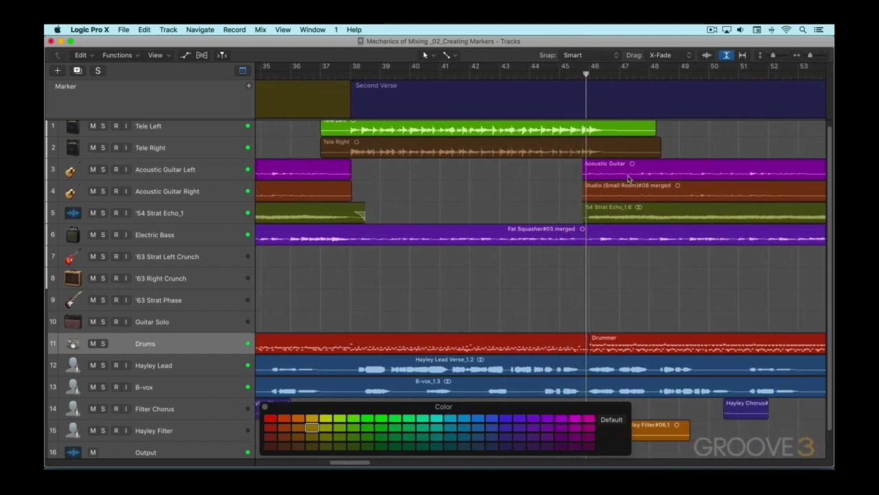
- Create a marker at bar 46, name it Second Chorus, colour it sea green, and deselect it
key(alt+apostrophe)
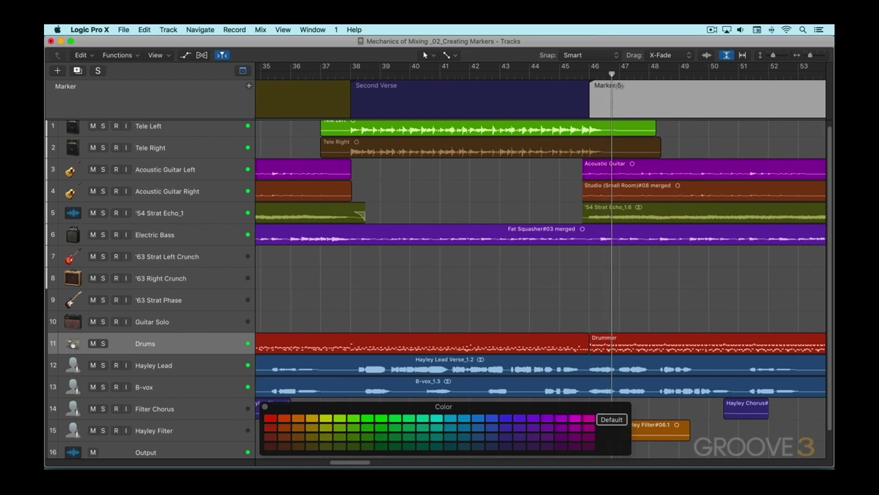
double_click(607, 88)
text(Second Chorus)
key(Return)
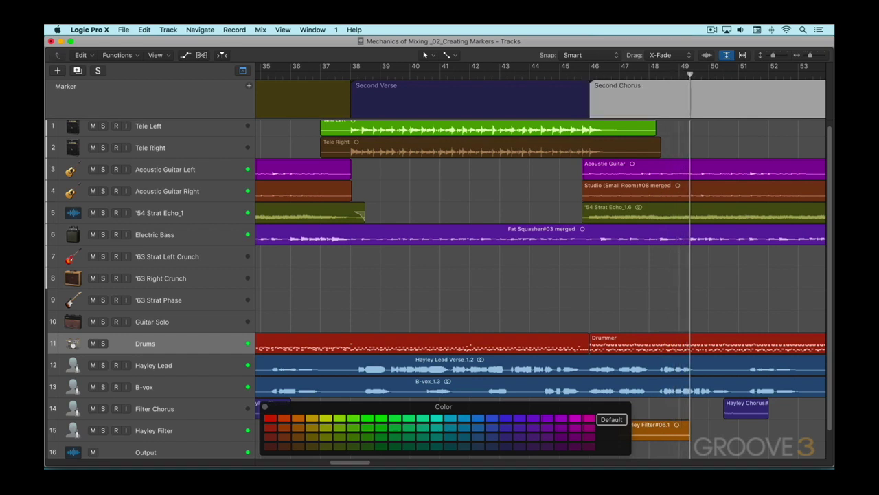
click(423, 428)
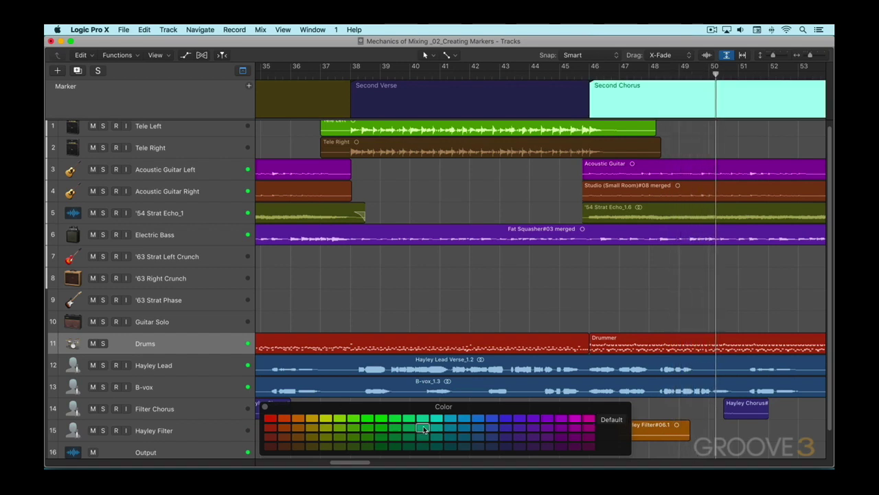
click(714, 135)
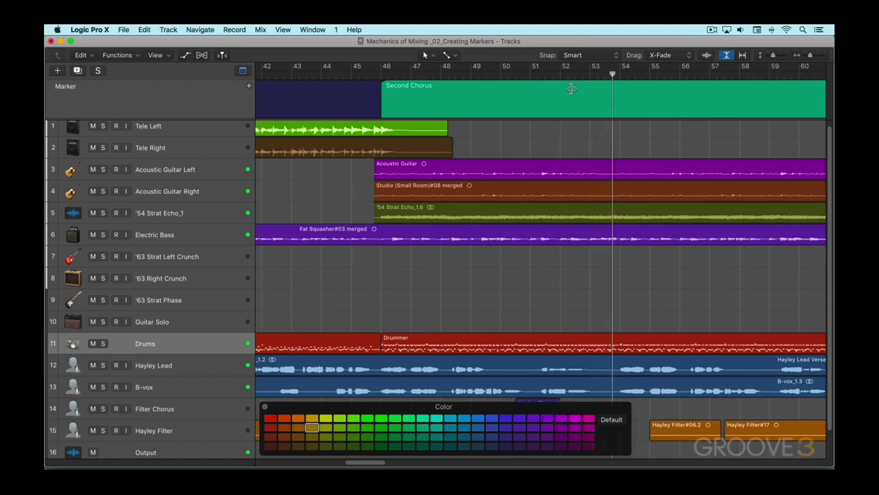
- Create a marker at bar 54, name it Second Chorus repeated, and colour it cyan blue
key(alt+apostrophe)
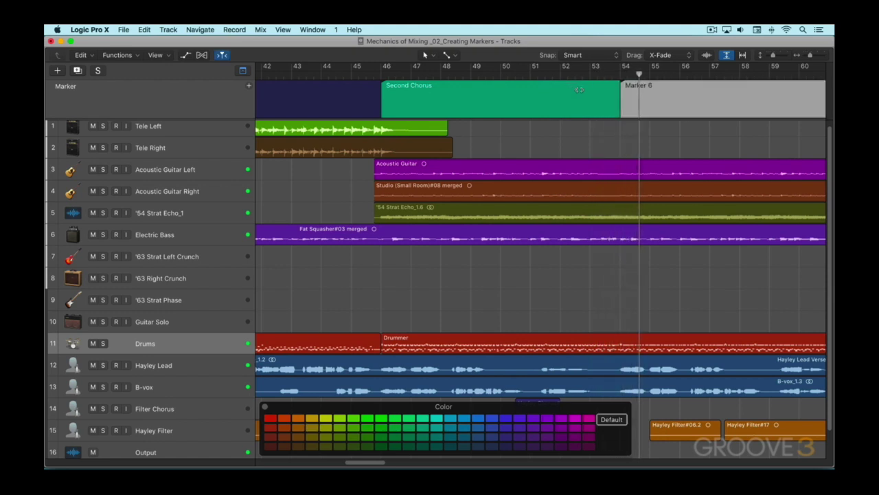
double_click(644, 86)
text(Se)
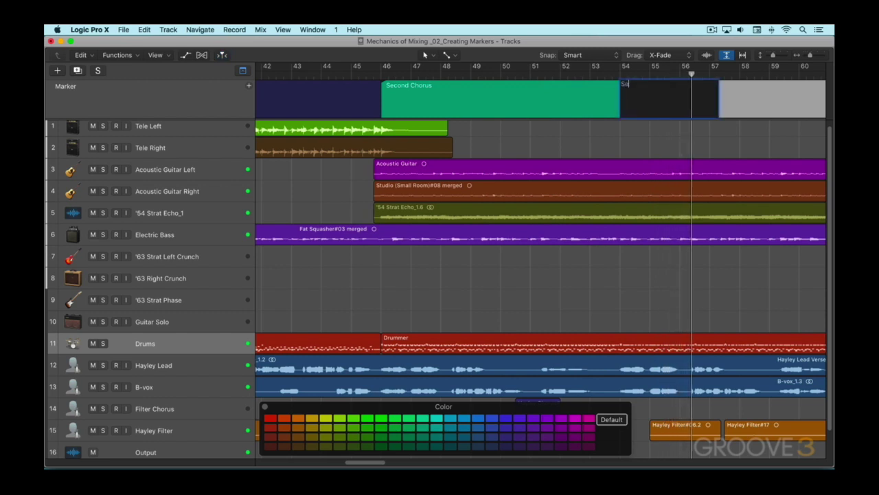
text(cond Chorus repeat)
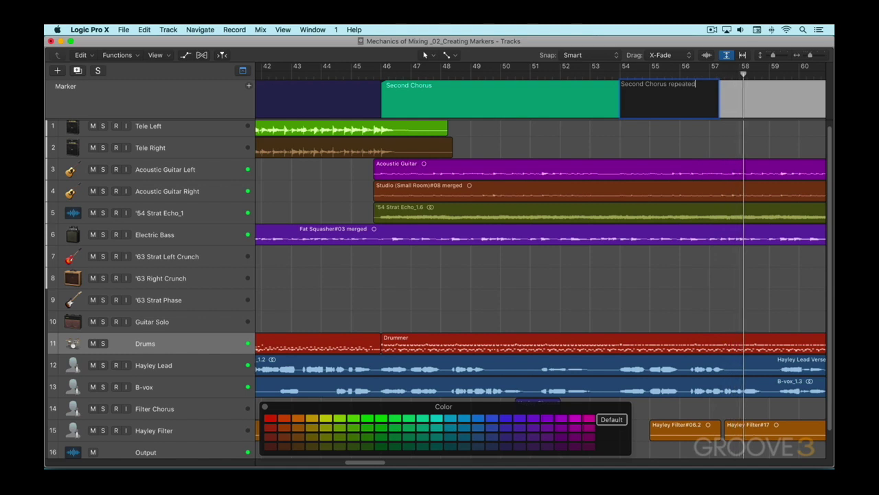
text(ed)
key(Return)
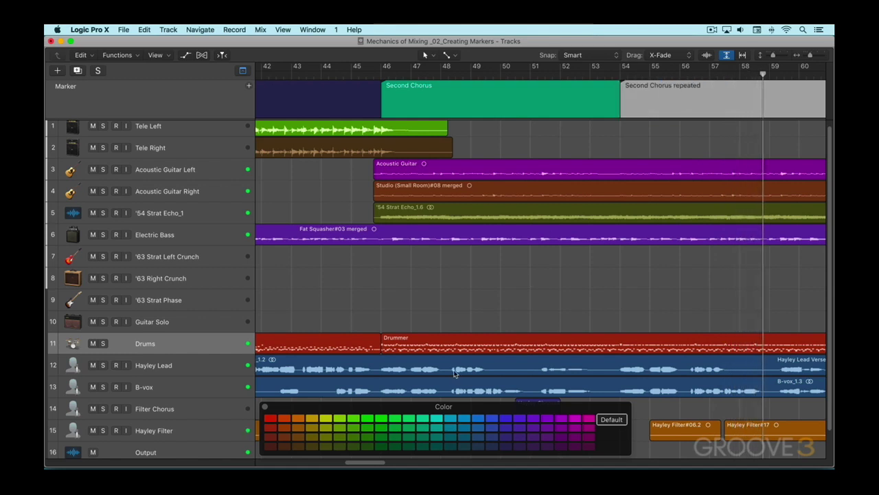
click(449, 419)
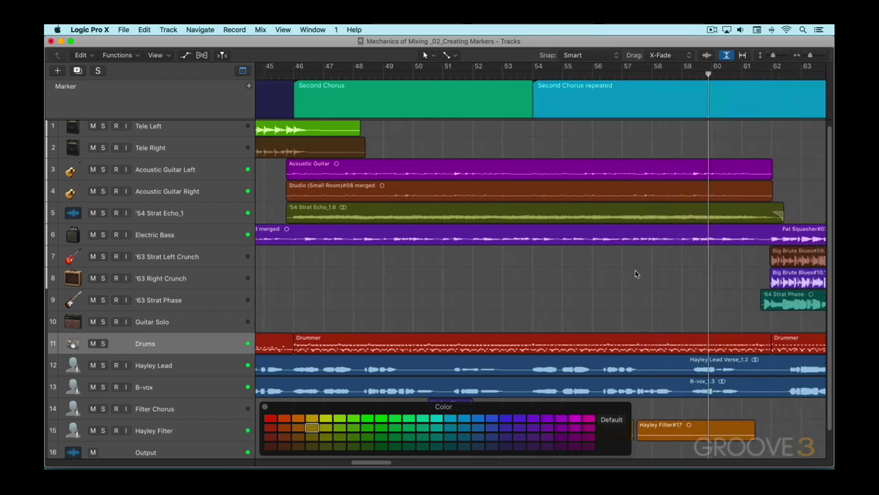
- Create a marker at bar 62 and name it Bridge
scroll(633, 283, right, 10)
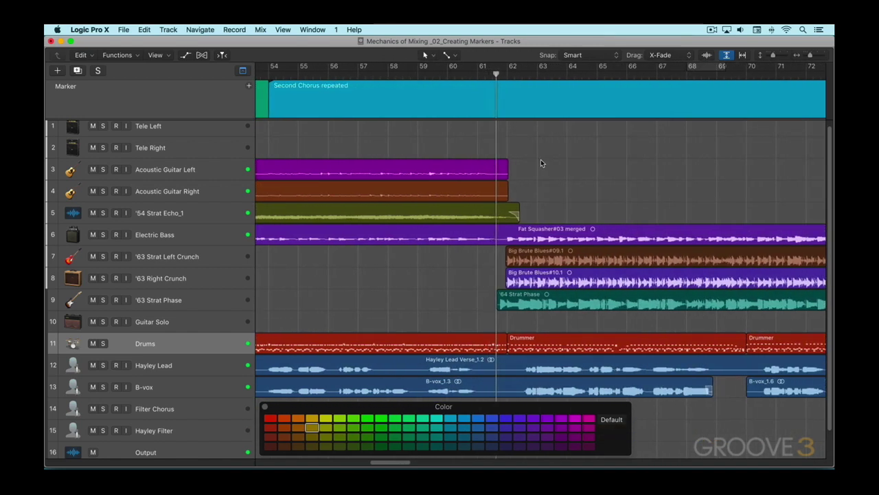
key(alt+apostrophe)
scroll(540, 160, left, 1)
double_click(537, 84)
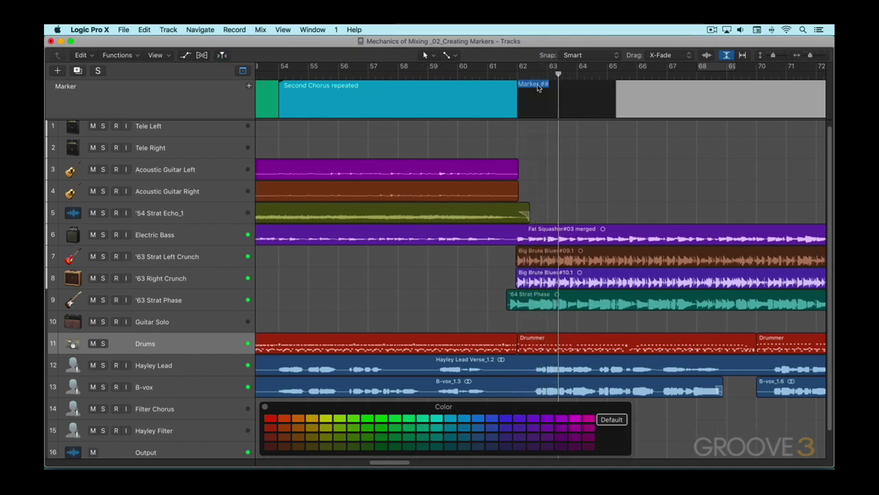
text(Bridge)
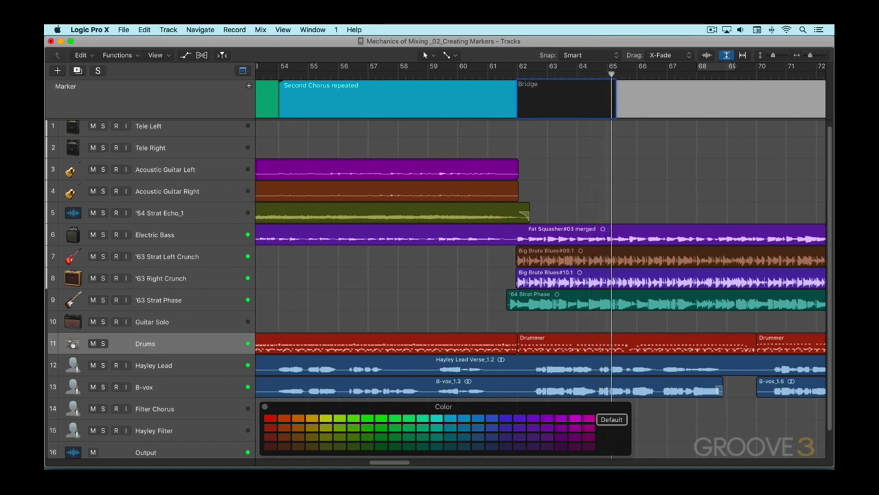
key(Return)
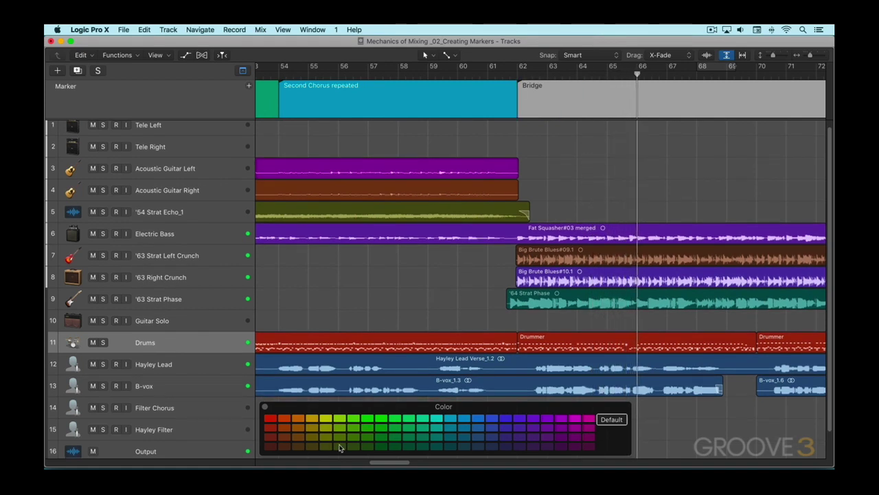
- Colour the Bridge marker orange and deselect it
click(312, 427)
click(612, 149)
click(586, 116)
click(298, 418)
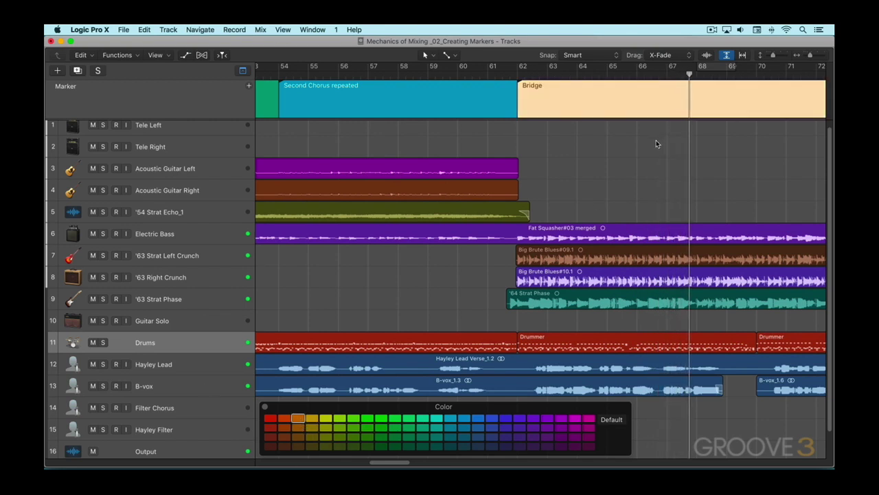
click(638, 133)
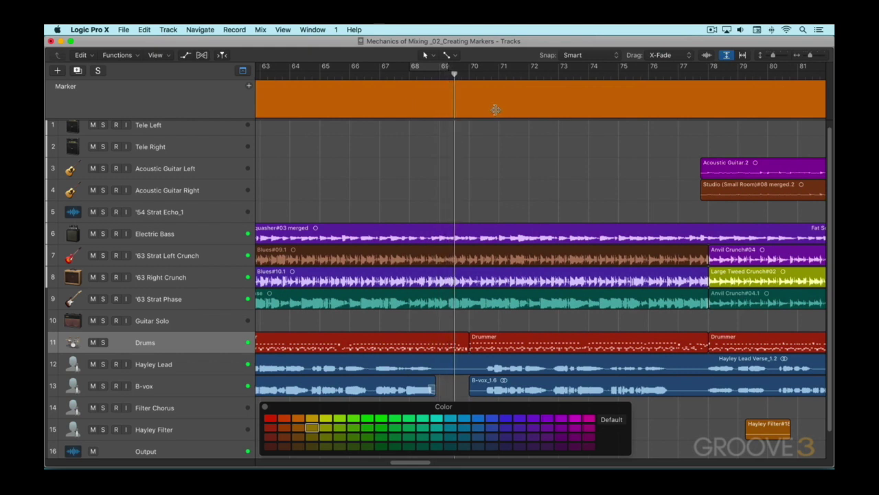
- Create a marker at bar 70, name it Bridge - second half, colour it blue-violet, and deselect it
key(alt+apostrophe)
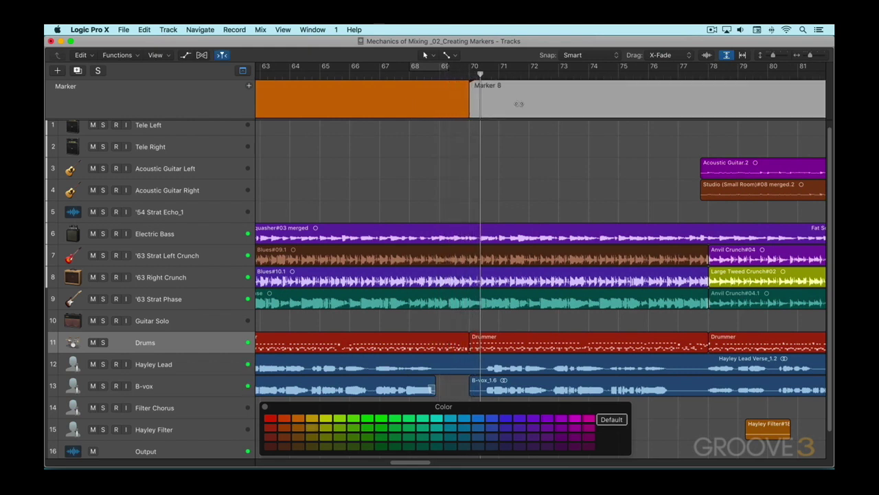
double_click(486, 88)
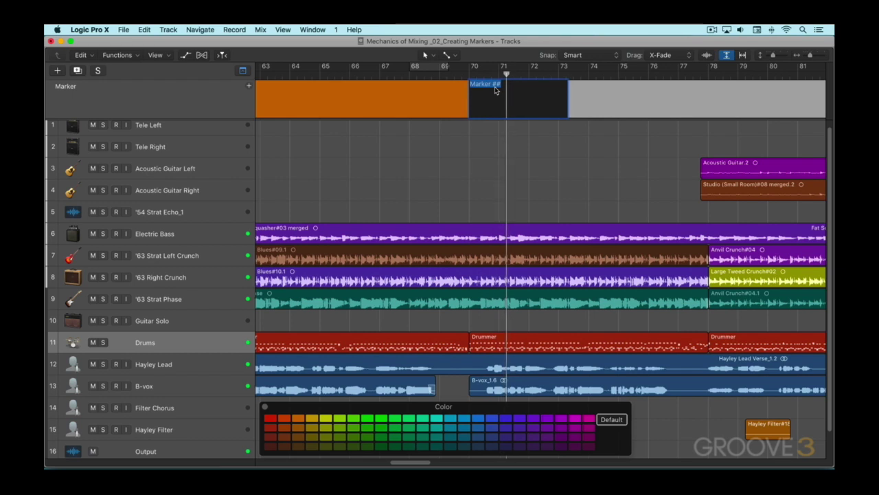
text(Bridge - second half)
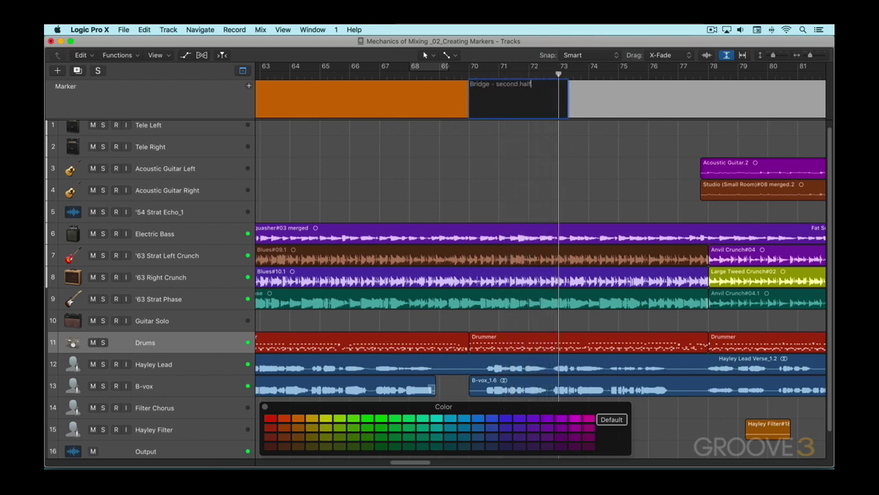
key(Return)
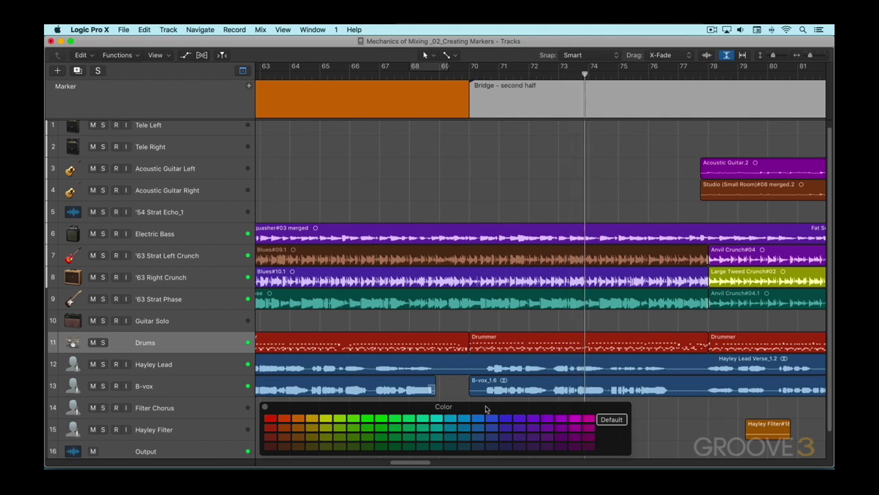
click(519, 420)
click(535, 177)
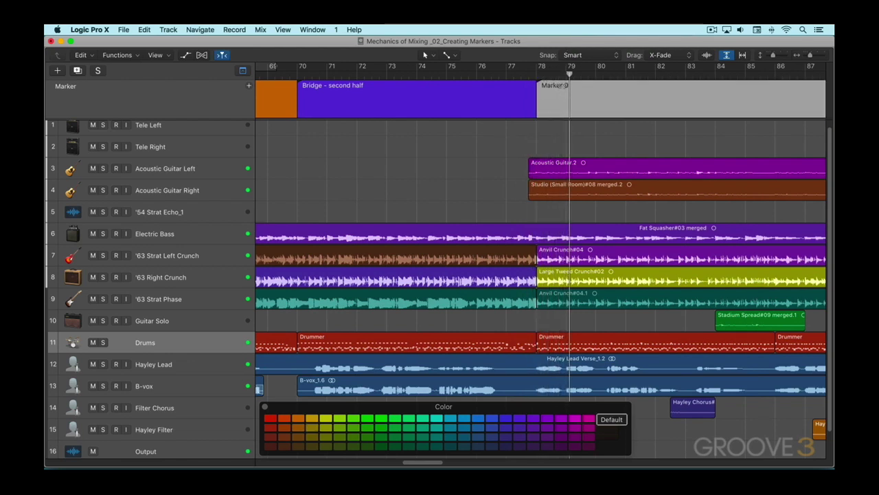
- Create a marker at bar 78, name it Third Chorus, colour it dark teal green, and deselect it
double_click(554, 86)
text(Third Chorus)
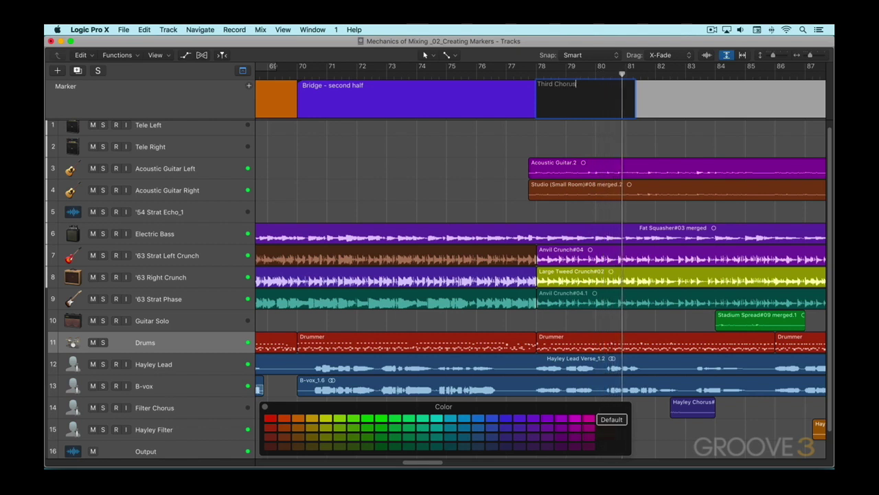
key(Return)
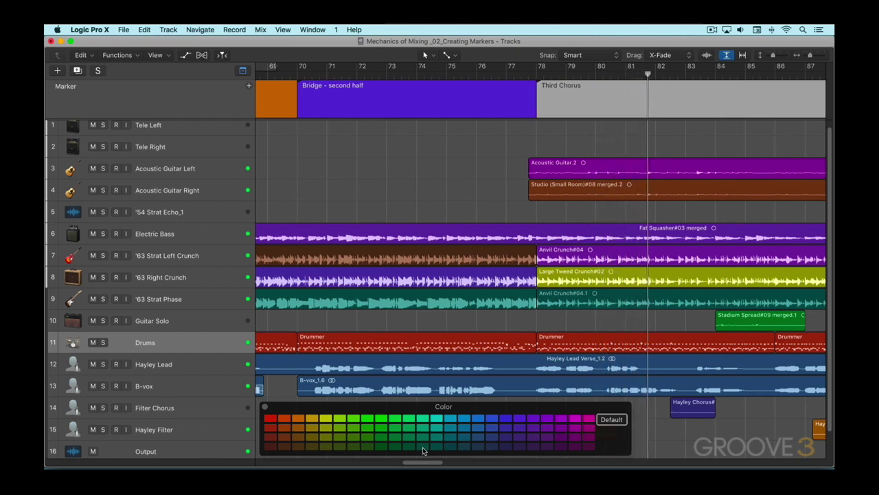
click(422, 446)
click(619, 132)
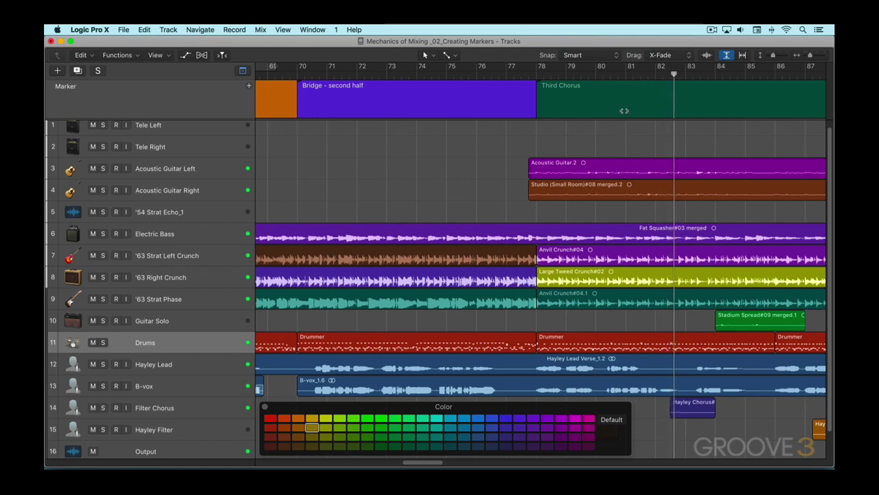
- Recolour the Third Chorus marker a brighter mid green and deselect it
click(611, 103)
click(395, 435)
click(628, 140)
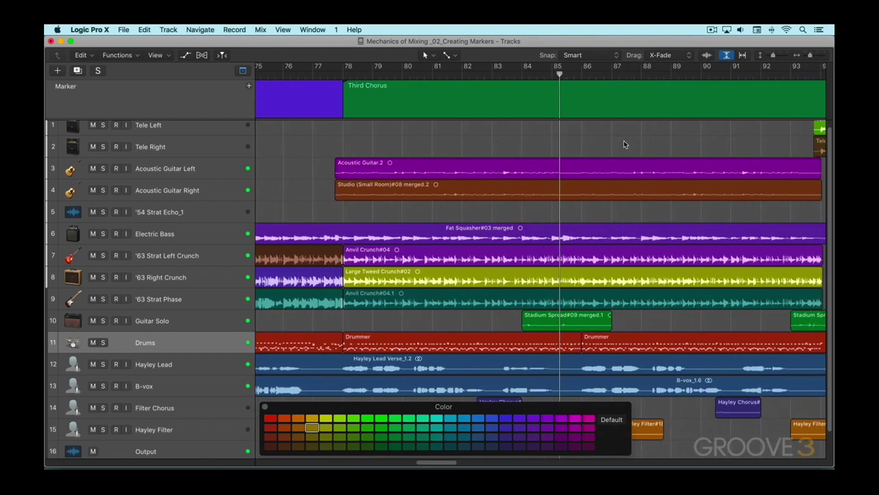
- Create a marker at bar 86, name it Third Chorus repeated, colour it magenta, and deselect it
key(alt+apostrophe)
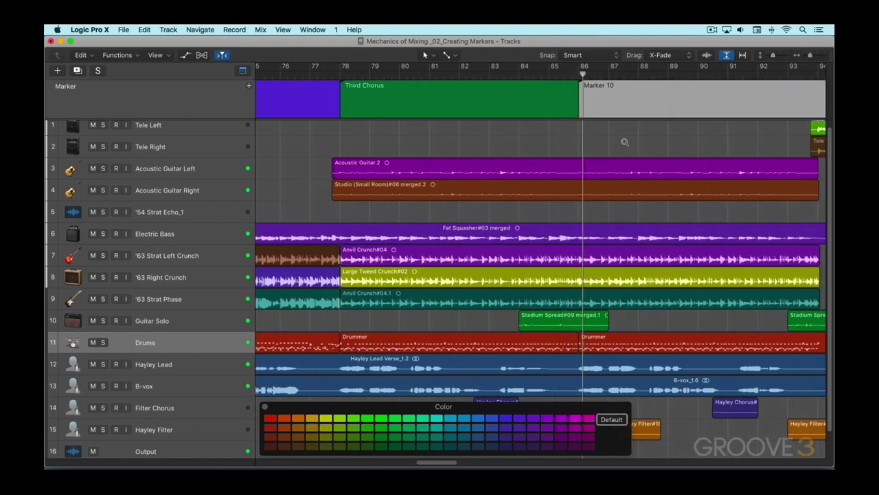
double_click(598, 85)
text(Third Chorus)
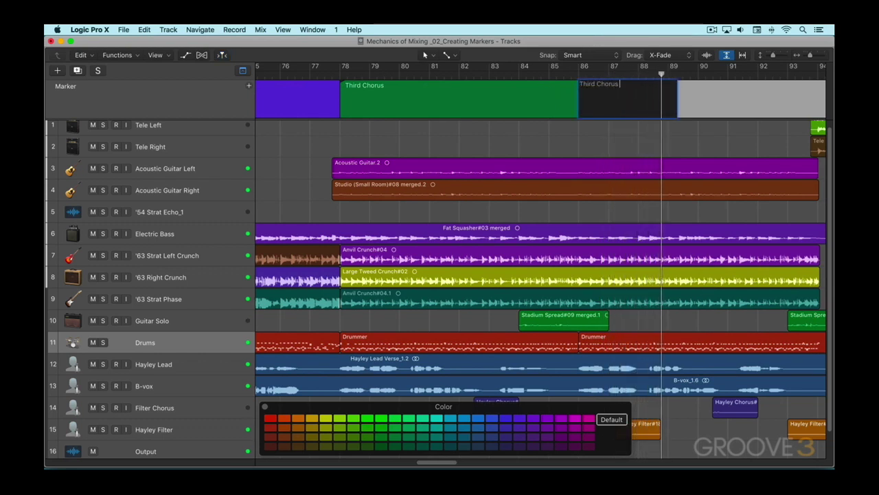
text( repeated)
key(Return)
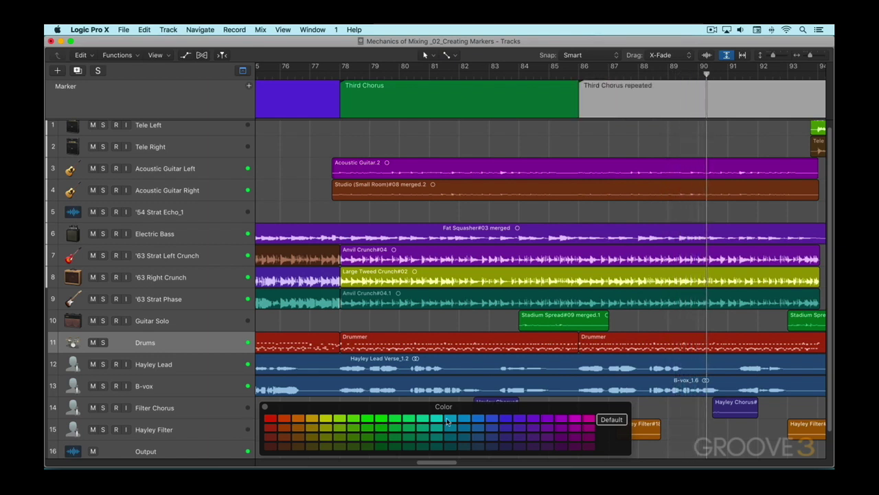
click(575, 417)
click(646, 136)
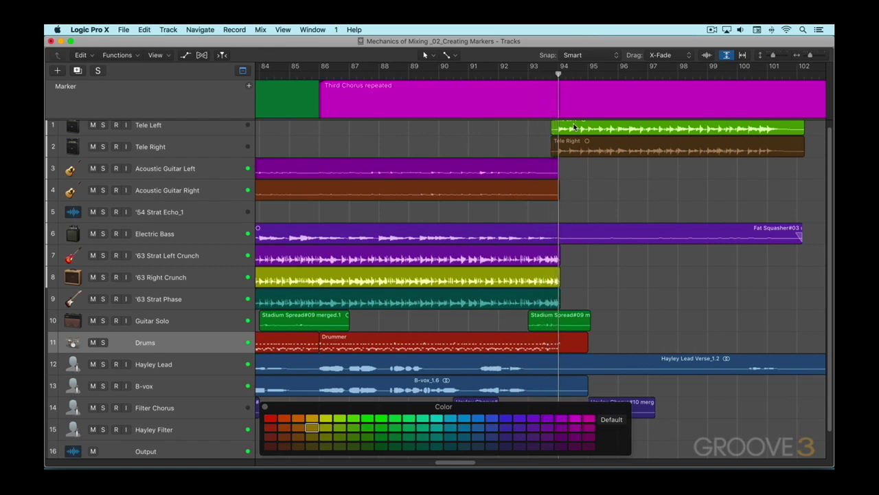
- Create a marker at bar 94, name it Breakdown - coda, colour it dark olive yellow, and deselect it
key(alt+apostrophe)
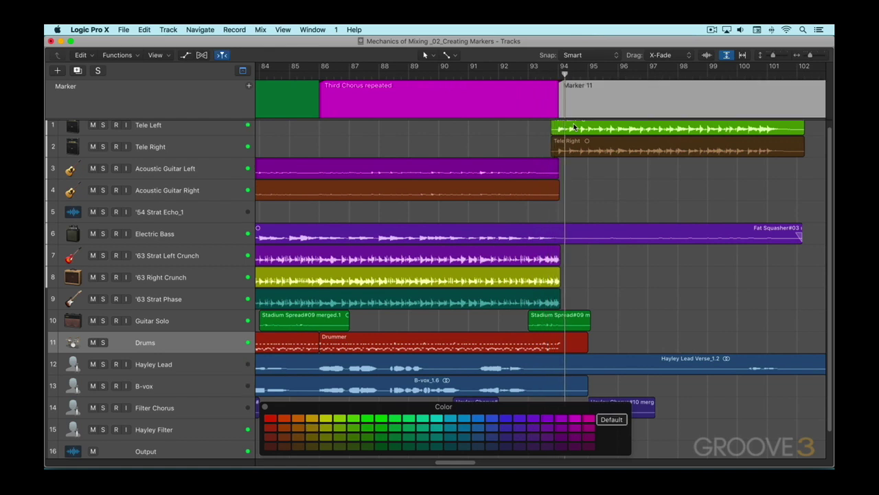
double_click(574, 85)
text(B)
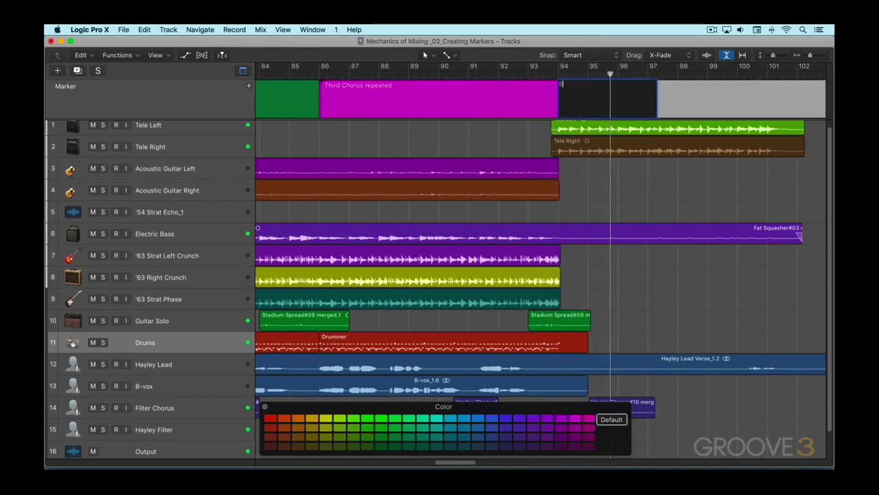
text(reakdown - coda)
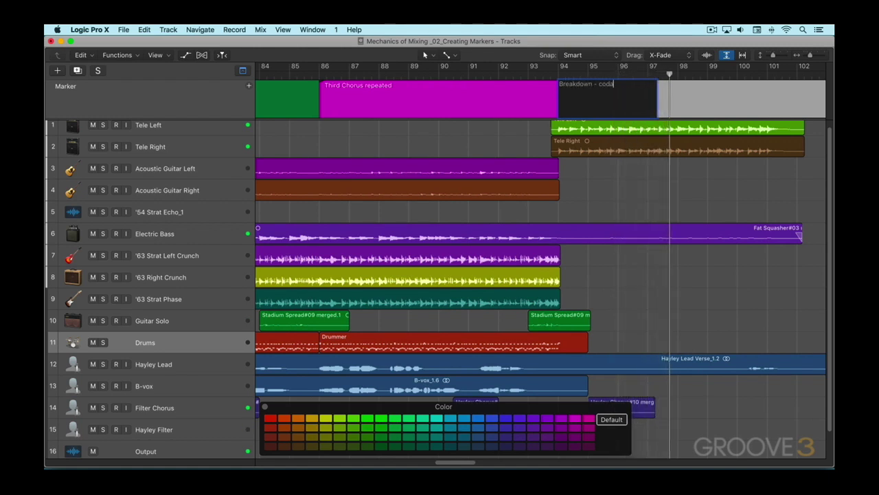
key(Return)
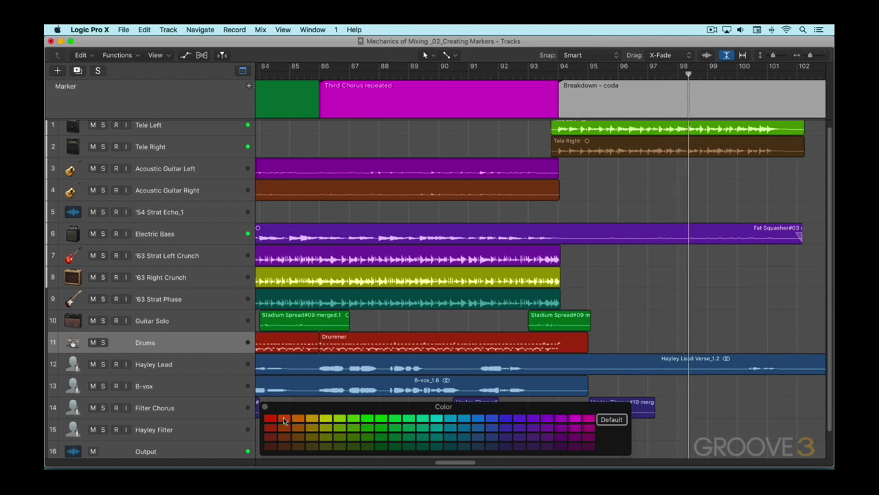
click(312, 427)
click(633, 215)
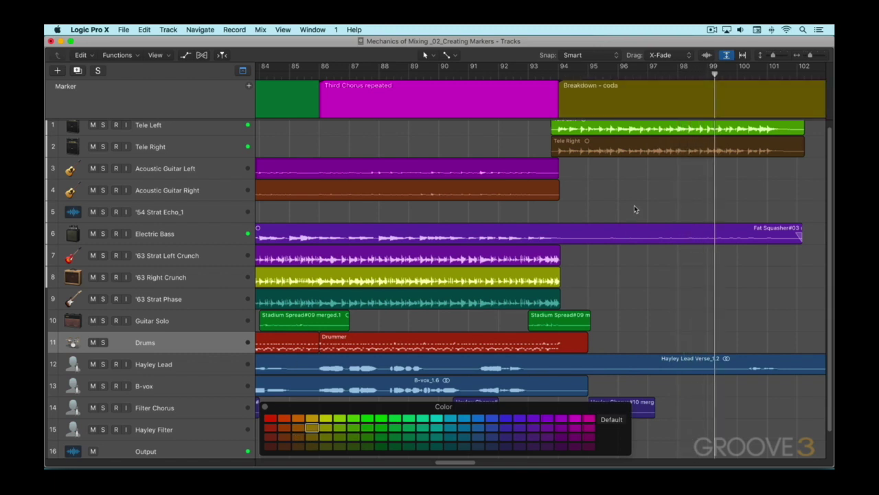
- Shorten the Breakdown - coda marker to end at bar 105 with the Hayley Lead region, and close the colour palette
scroll(640, 183, right, 10)
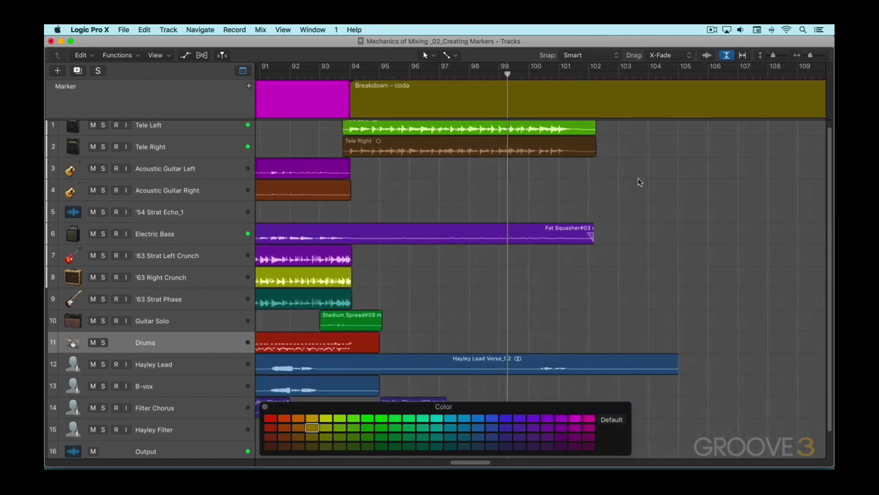
drag(617, 98, 634, 103)
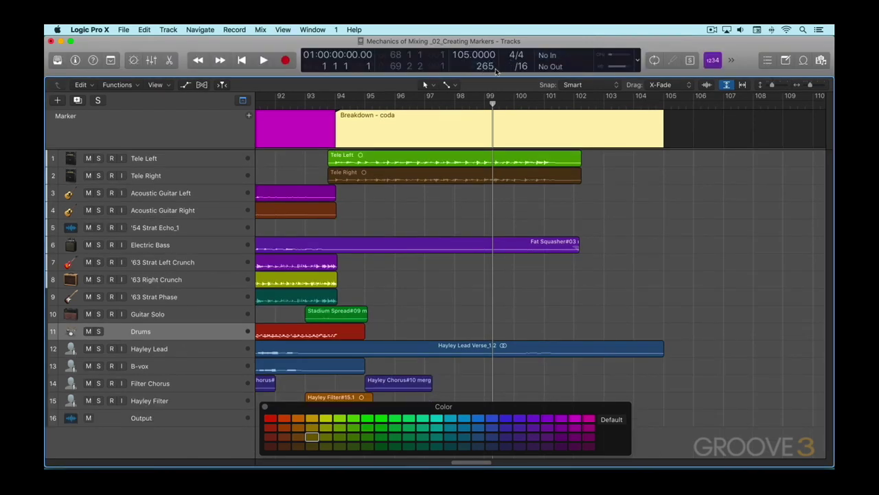
click(266, 408)
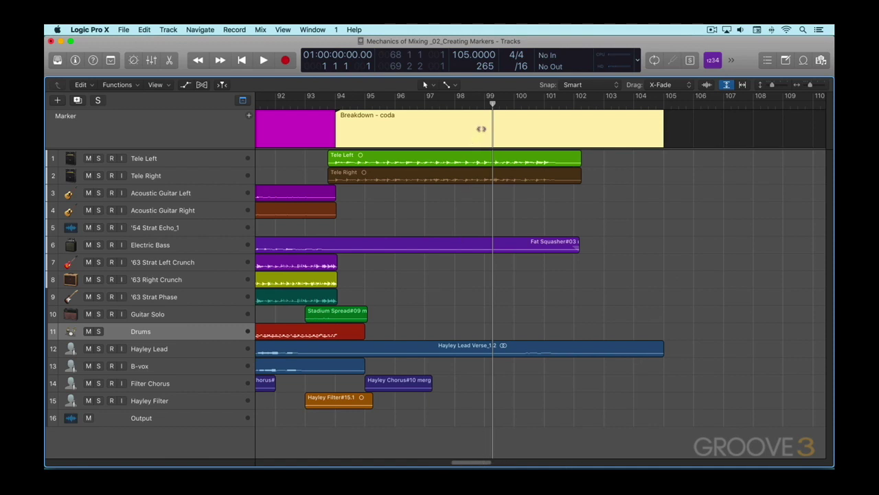
- Set the project's end to bar 120
drag(483, 66, 483, 62)
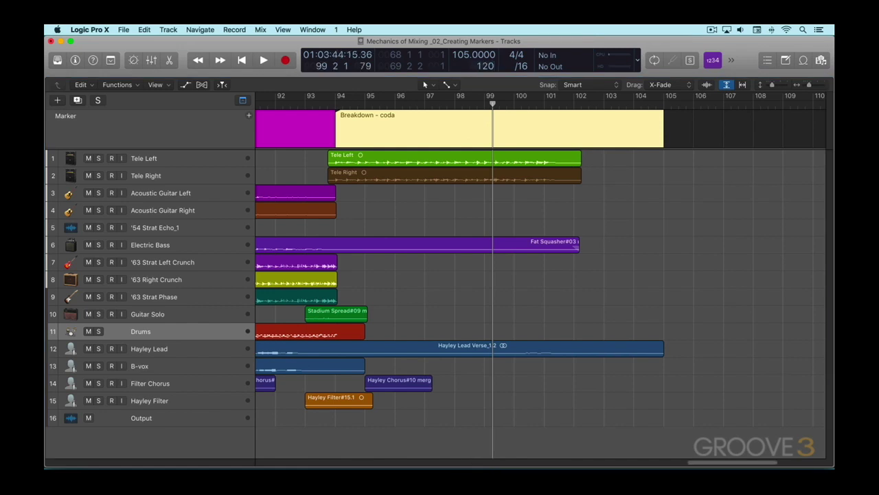
drag(735, 460, 268, 423)
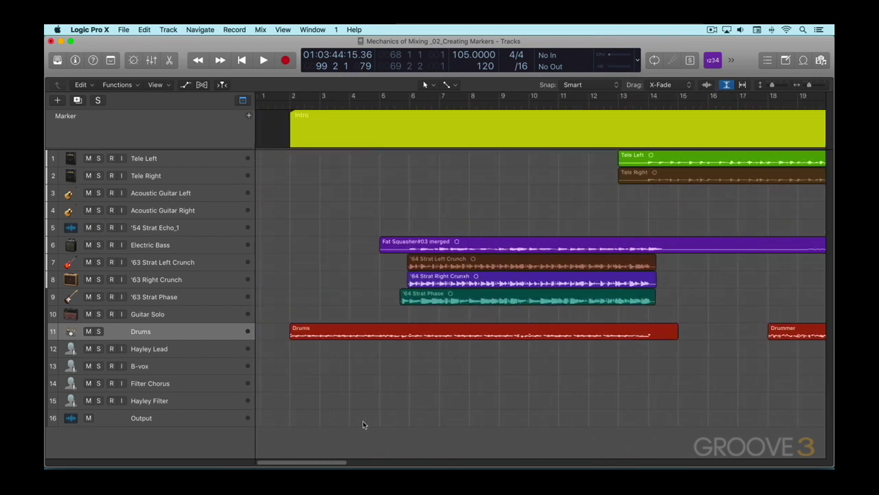